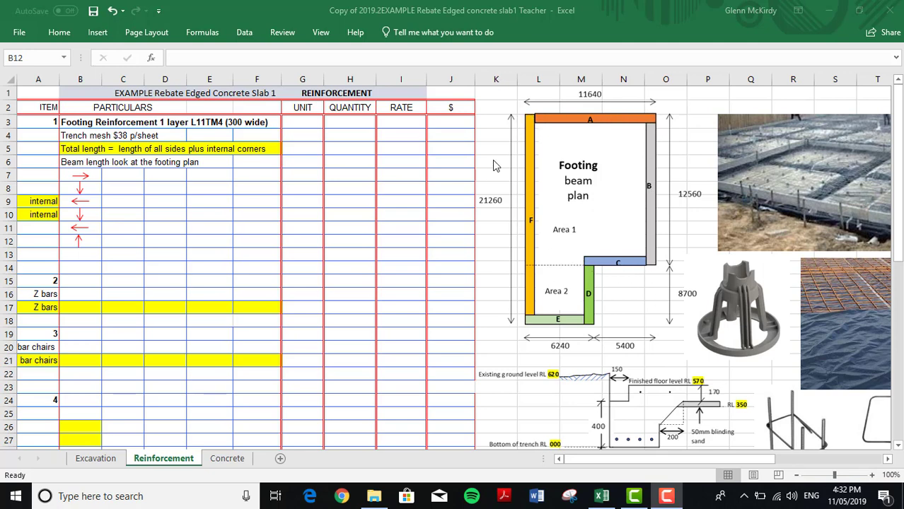
- Undo the clearing of footing beam labels A to F and their lengths 11.640, 12.560, 5.400, 8.700, 6.240 and 21.260 in B7:C12
{"action": "left_click", "coordinate": [111, 13]}
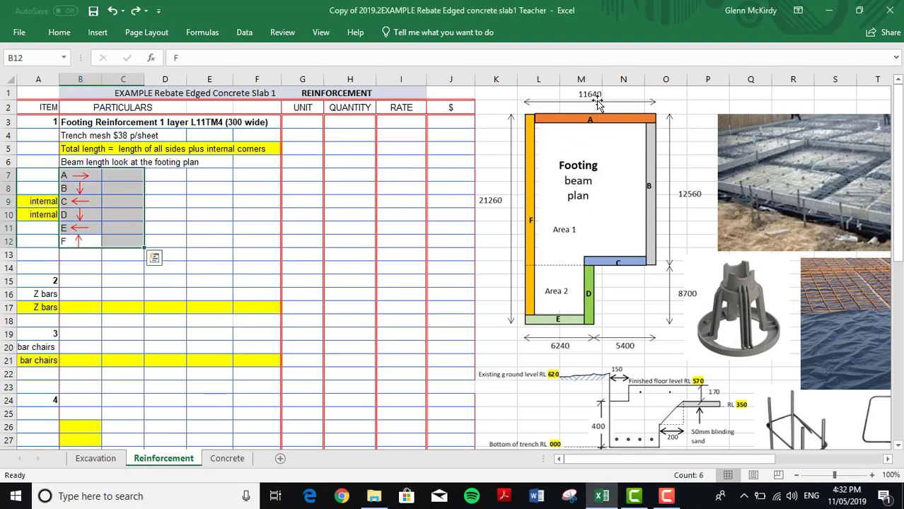
{"action": "left_click", "coordinate": [112, 12]}
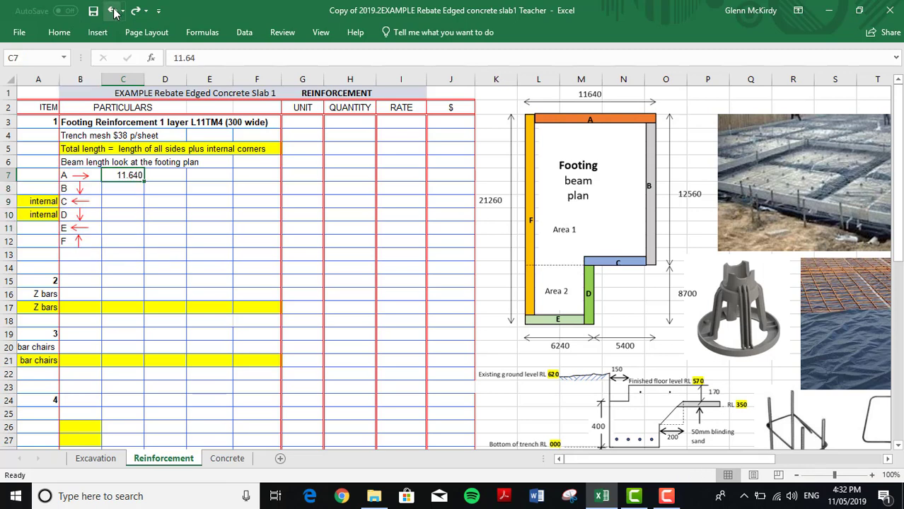
{"action": "left_click", "coordinate": [113, 12]}
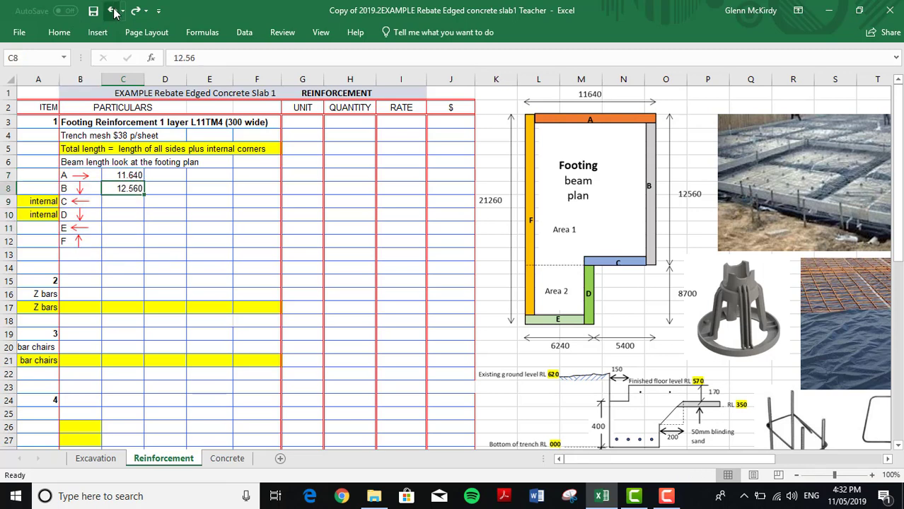
{"action": "left_click", "coordinate": [112, 12]}
{"action": "left_click", "coordinate": [113, 12]}
{"action": "left_click", "coordinate": [112, 12]}
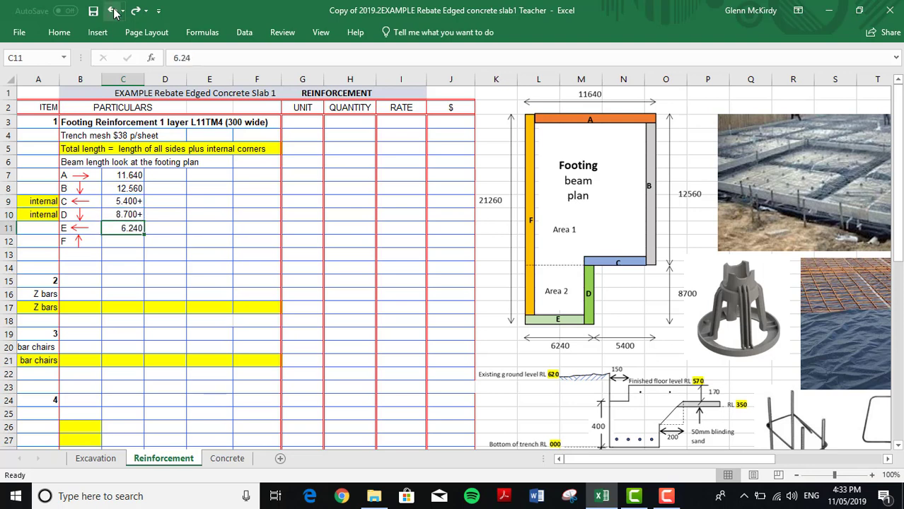
{"action": "left_click", "coordinate": [112, 12]}
- Undo the clearing of the 0.450 internal corner additions for beams C and D in D9:D10
{"action": "left_click", "coordinate": [112, 12]}
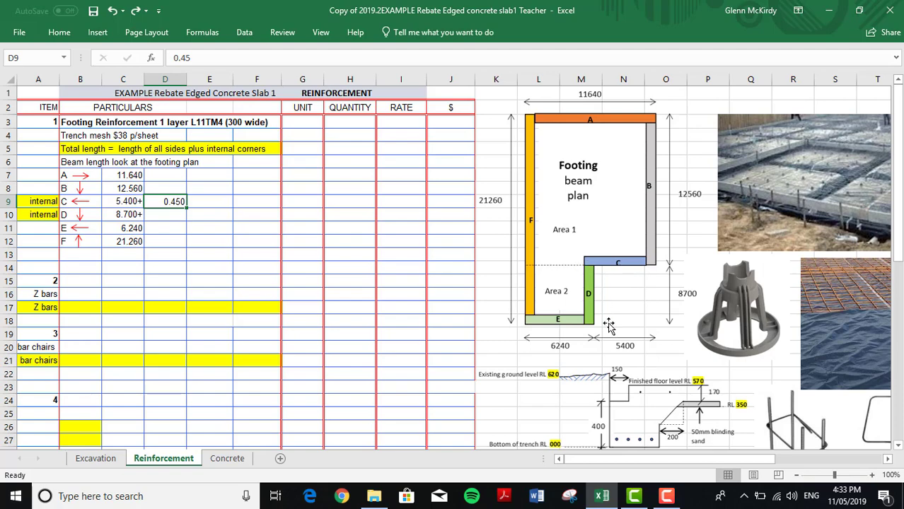
{"action": "scroll", "coordinate": [637, 424], "scroll_direction": "down", "scroll_amount": 2}
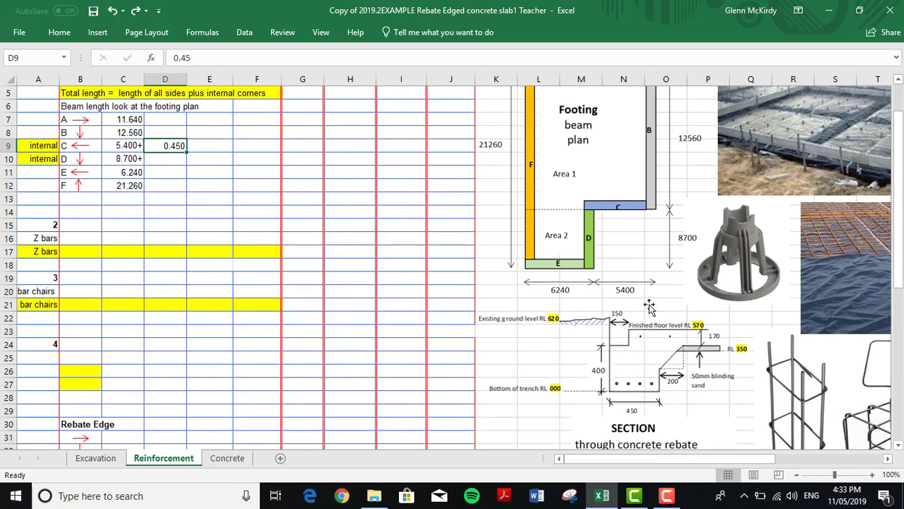
{"action": "scroll", "coordinate": [649, 305], "scroll_direction": "up", "scroll_amount": 2}
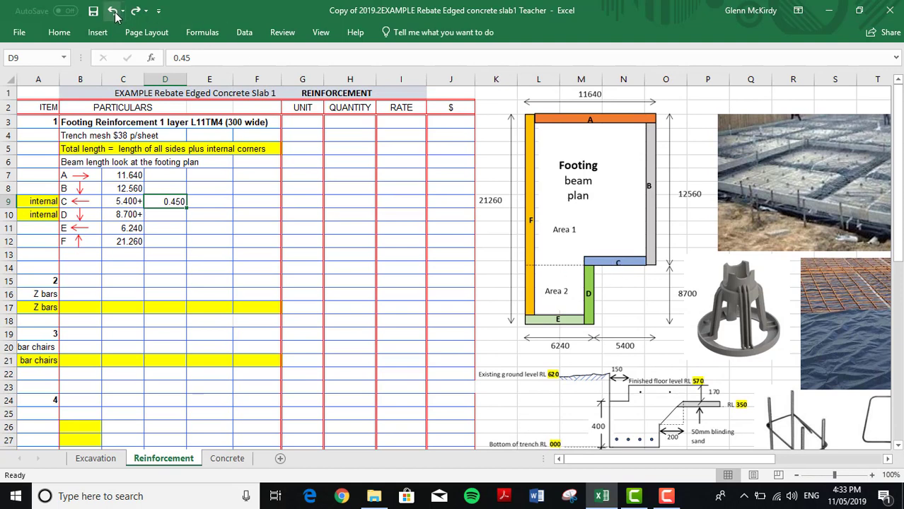
{"action": "left_click", "coordinate": [114, 13]}
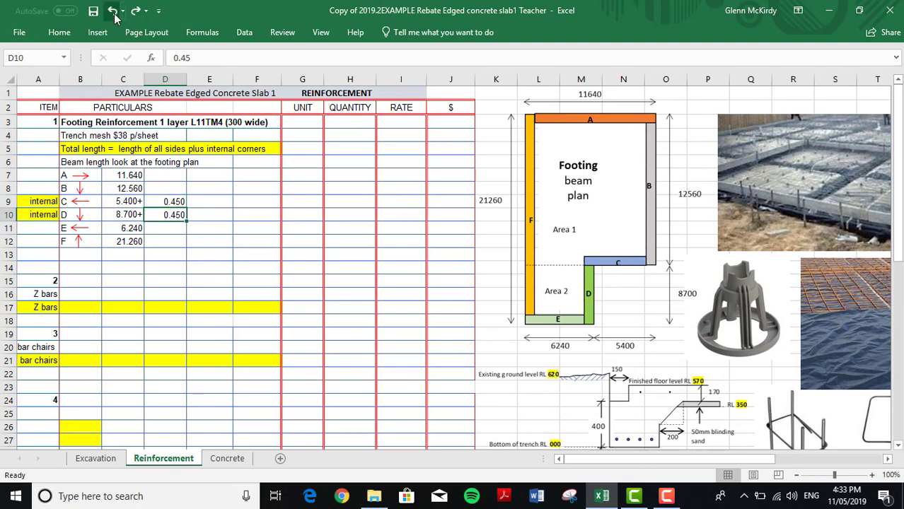
- Restore the cleared total lengths for beams A to F in E7:E12, including 5.850 for C and 9.150 for D
{"action": "left_click", "coordinate": [113, 13]}
{"action": "left_click", "coordinate": [113, 12]}
{"action": "left_click", "coordinate": [113, 13]}
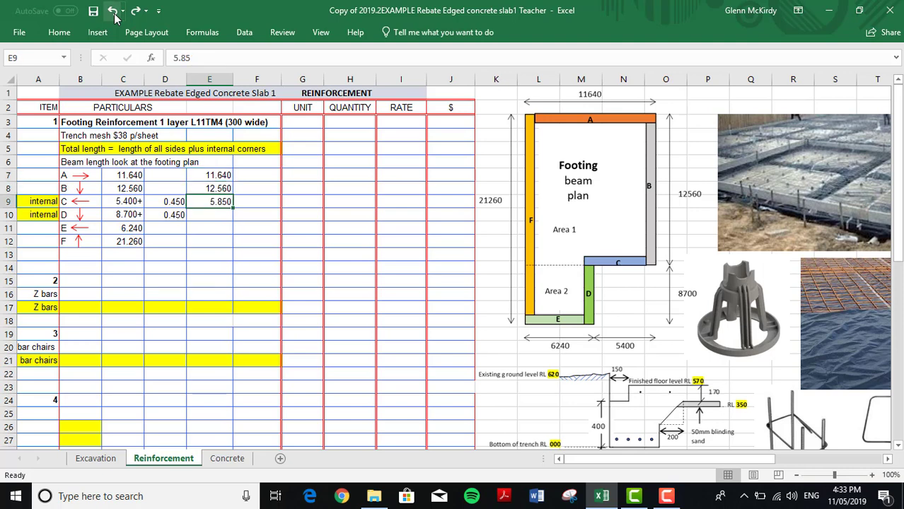
{"action": "left_click", "coordinate": [113, 13]}
{"action": "left_click", "coordinate": [113, 13]}
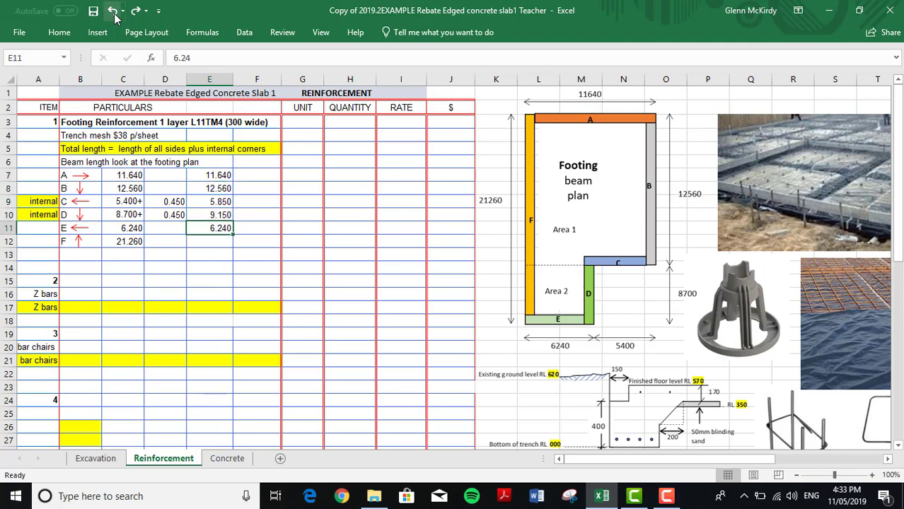
{"action": "left_click", "coordinate": [113, 12]}
- Restore the cleared 66.700 metres total in row 13 and the trench mesh calculation of 13 sheets in row 14
{"action": "left_click", "coordinate": [113, 12]}
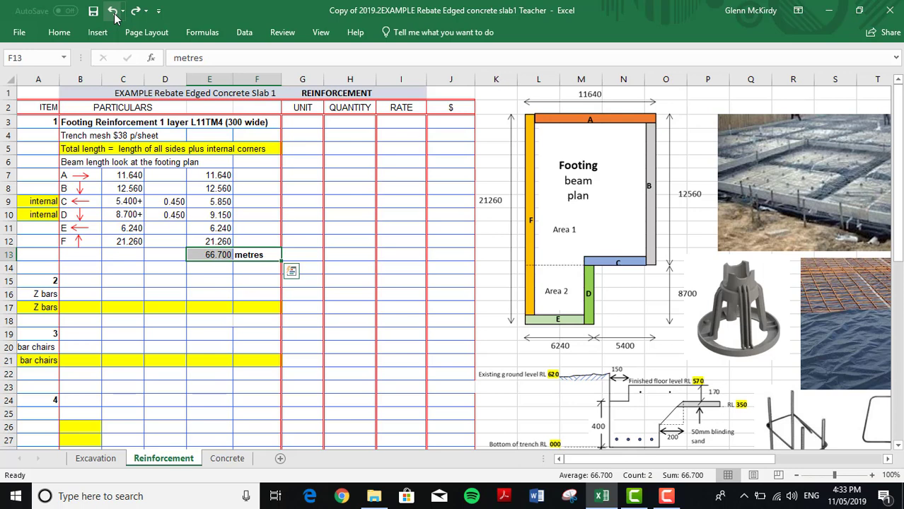
{"action": "left_click", "coordinate": [113, 13]}
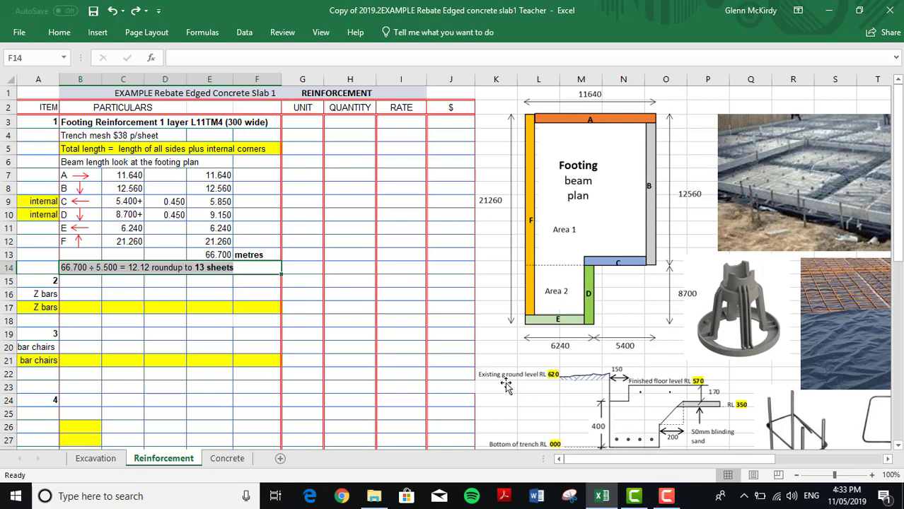
- Restore the cleared Z bars spacing of 800 centres, $48 p/25 bundle price, formula note and 90-bar calculation in rows 16 to 18
{"action": "scroll", "coordinate": [505, 387], "scroll_direction": "down", "scroll_amount": 2}
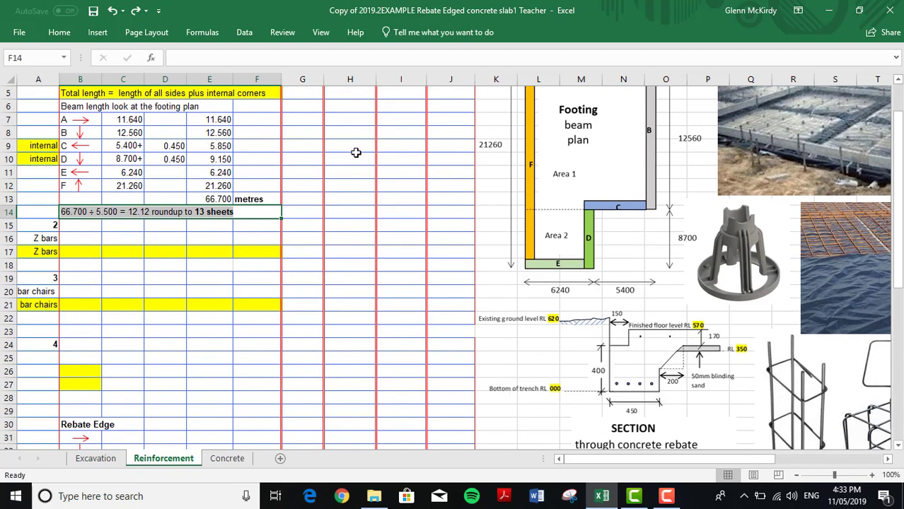
{"action": "left_click", "coordinate": [113, 11]}
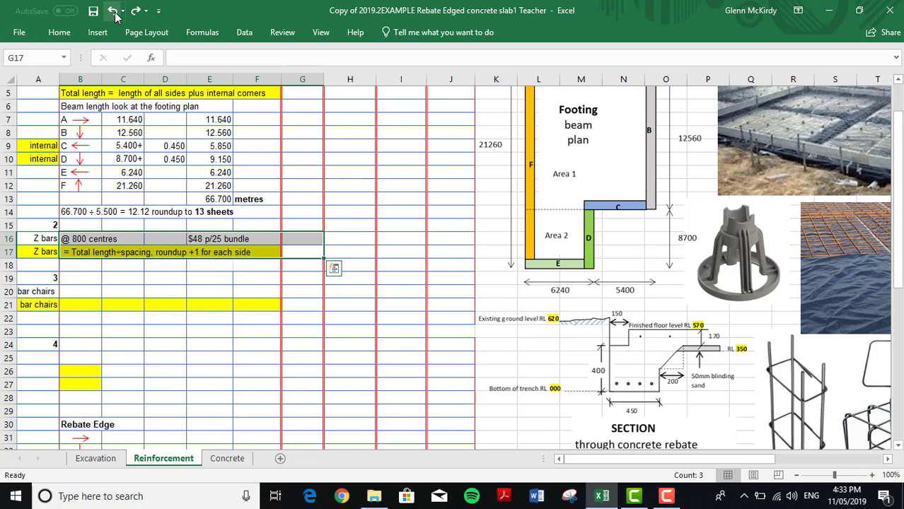
{"action": "scroll", "coordinate": [763, 399], "scroll_direction": "down", "scroll_amount": 4}
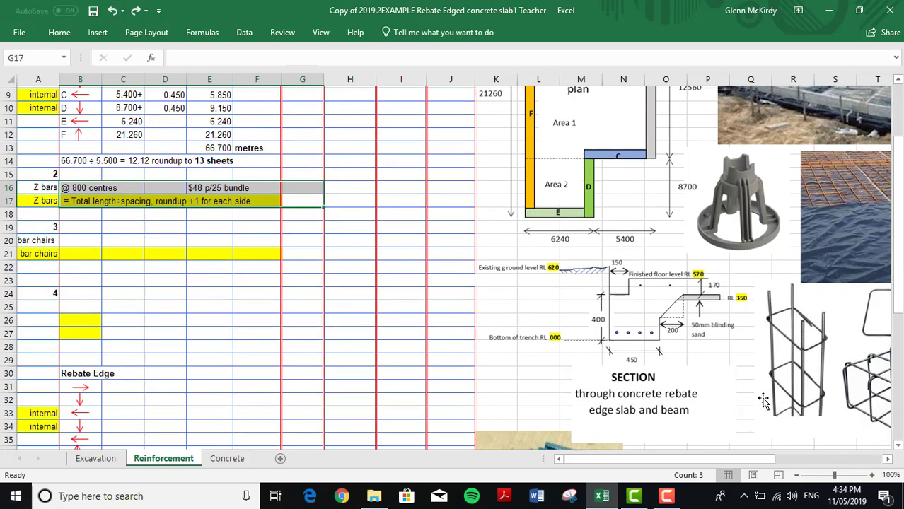
{"action": "scroll", "coordinate": [701, 395], "scroll_direction": "down", "scroll_amount": 4}
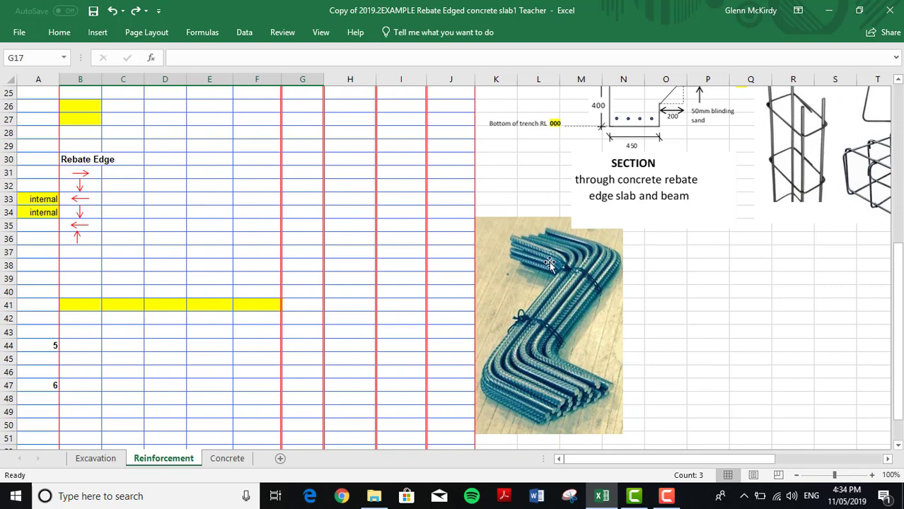
{"action": "scroll", "coordinate": [674, 353], "scroll_direction": "up", "scroll_amount": 3}
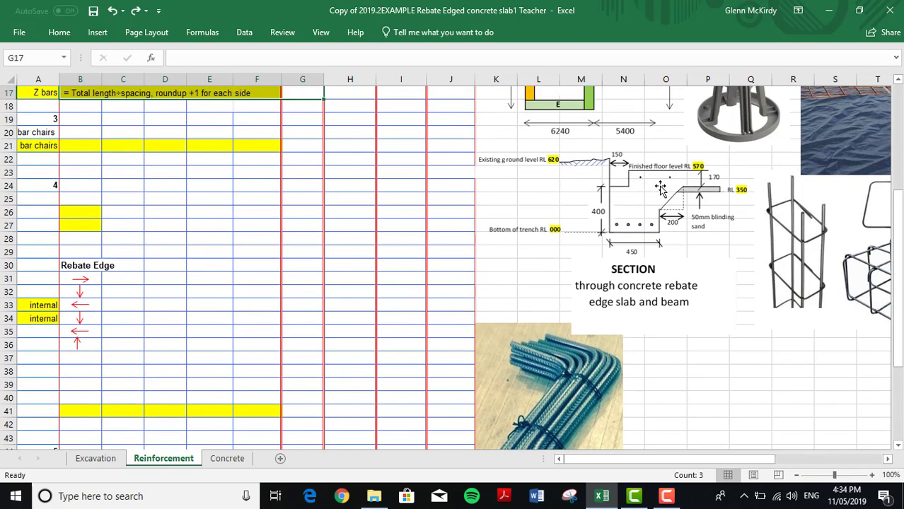
{"action": "scroll", "coordinate": [391, 326], "scroll_direction": "up", "scroll_amount": 3}
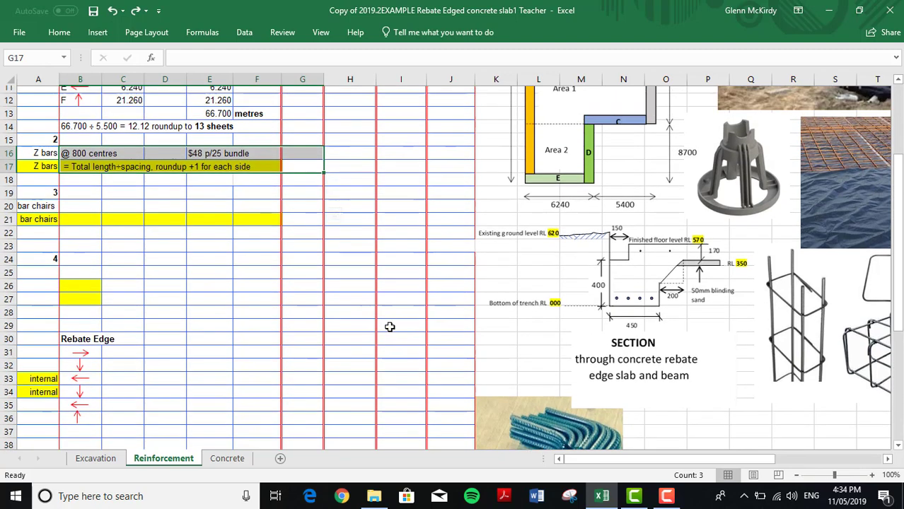
{"action": "left_click", "coordinate": [111, 11]}
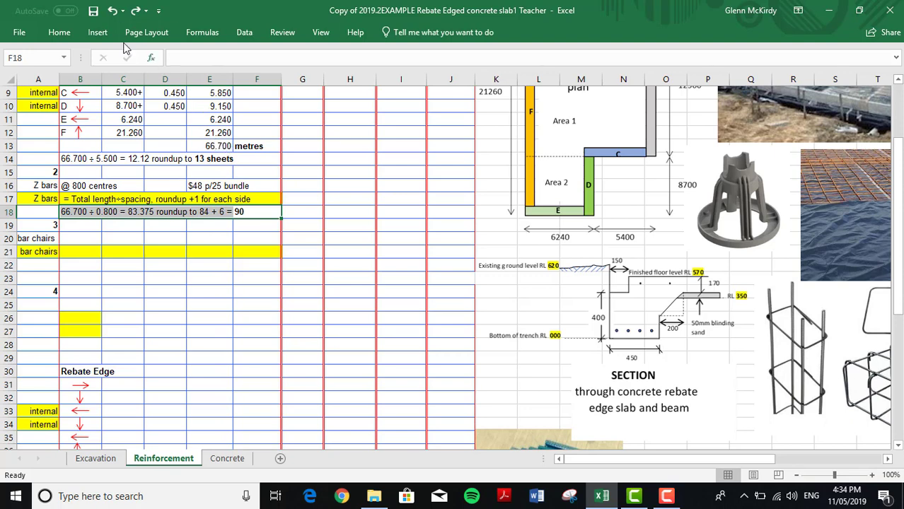
- Restore the cleared bar chairs details, 50/65 @ 450 centres at $30/100 bag, and the calculation of 155 chairs in rows 20 to 22
{"action": "left_click", "coordinate": [113, 10]}
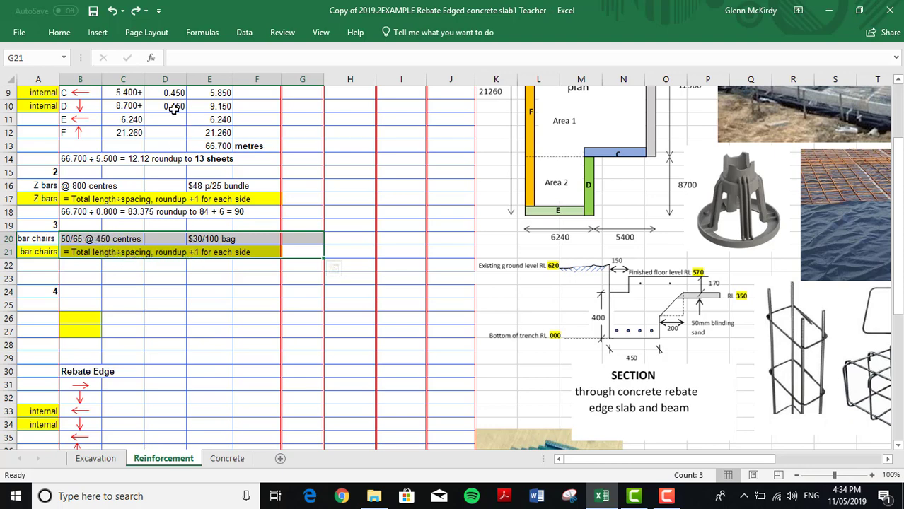
{"action": "left_click", "coordinate": [112, 11]}
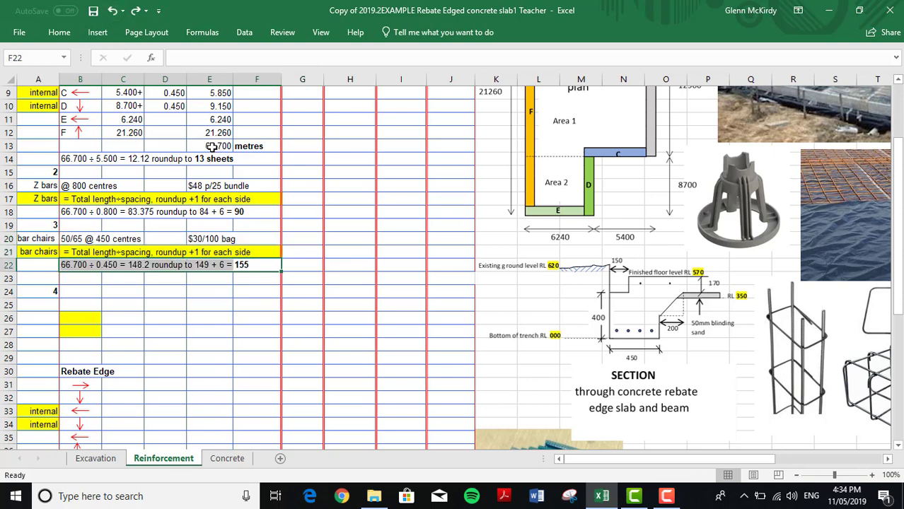
- Restore the cleared SL72 slab reinforcement description, $85 p/sheet price, and the Area 1, Area 2 and 200.486m2 total calculations in rows 24 to 28
{"action": "left_click", "coordinate": [112, 11]}
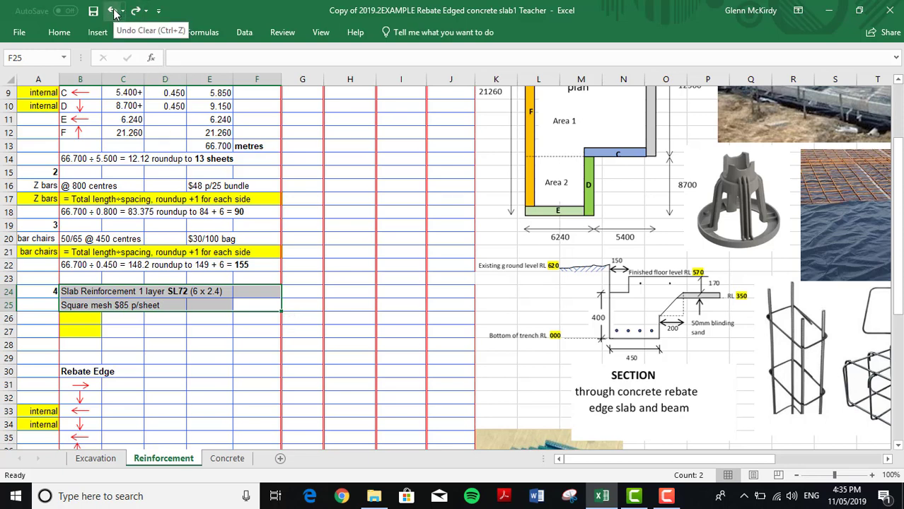
{"action": "scroll", "coordinate": [650, 290], "scroll_direction": "up", "scroll_amount": 3}
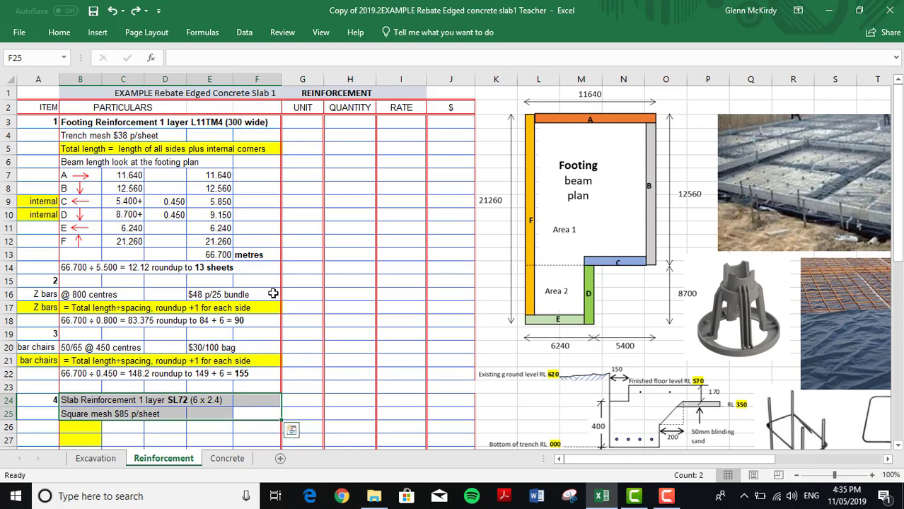
{"action": "left_click", "coordinate": [114, 15]}
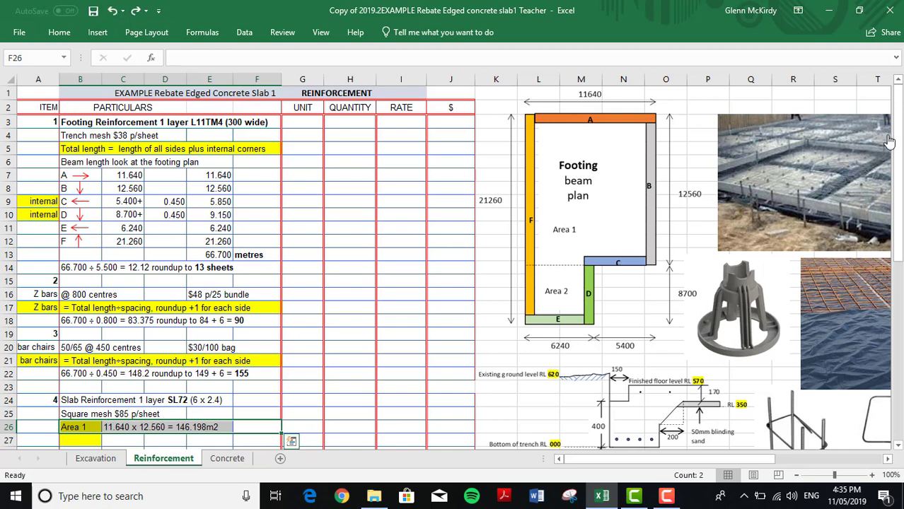
{"action": "left_click_drag", "start_coordinate": [894, 140], "coordinate": [898, 165]}
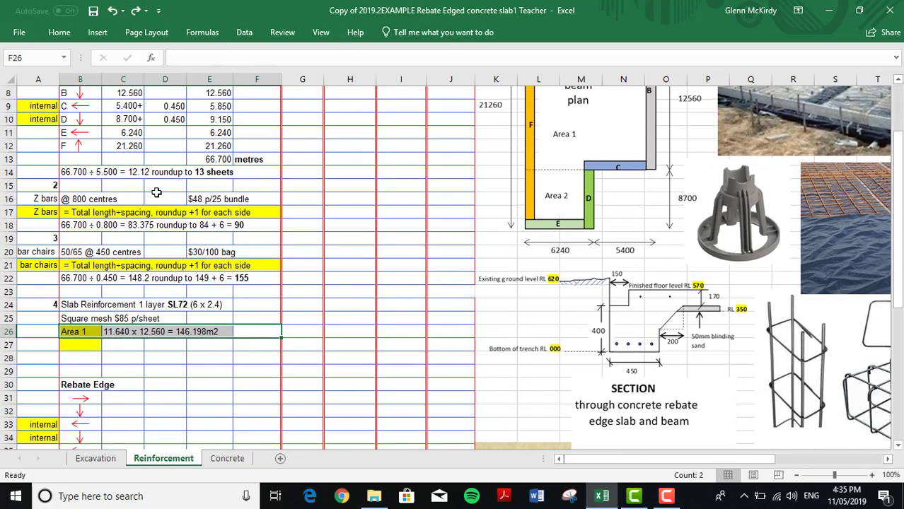
{"action": "left_click", "coordinate": [113, 12]}
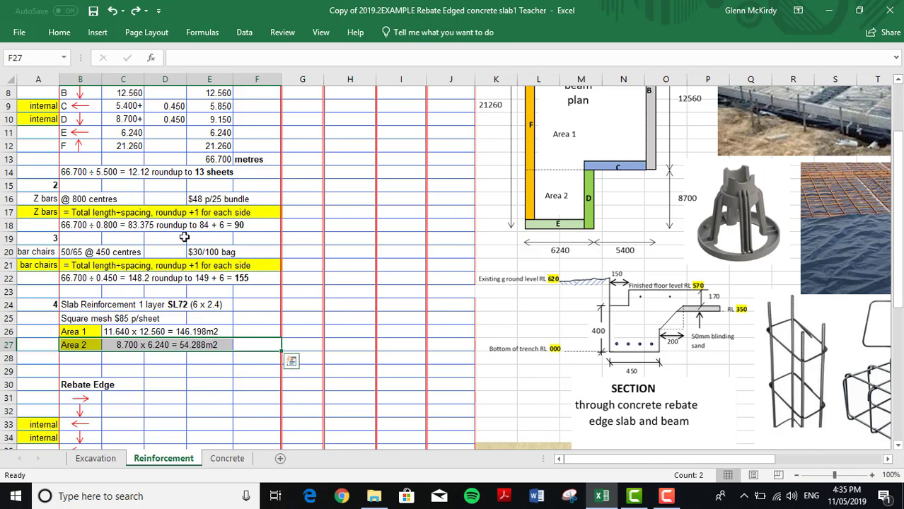
{"action": "left_click", "coordinate": [113, 12]}
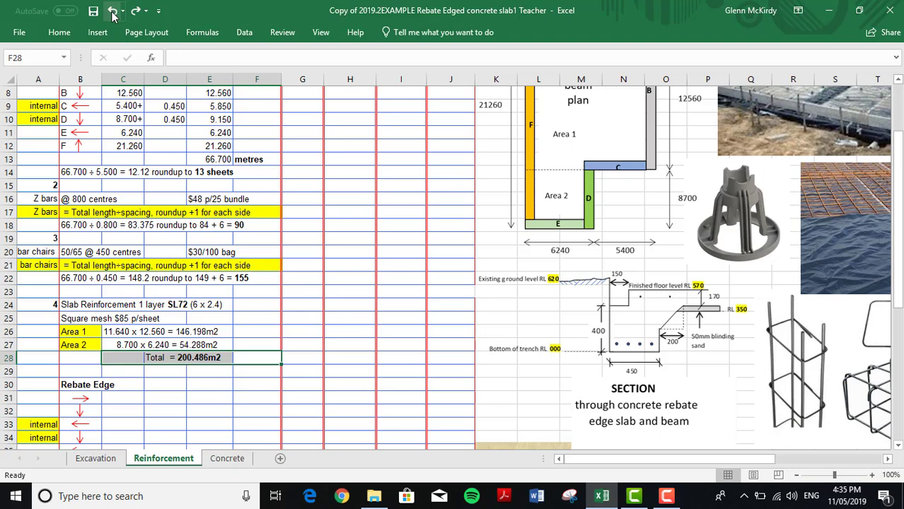
- Restore the cleared labels A to F under Rebate Edge in B31:B36 and the alignment of the arrow beside F
{"action": "left_click", "coordinate": [113, 12]}
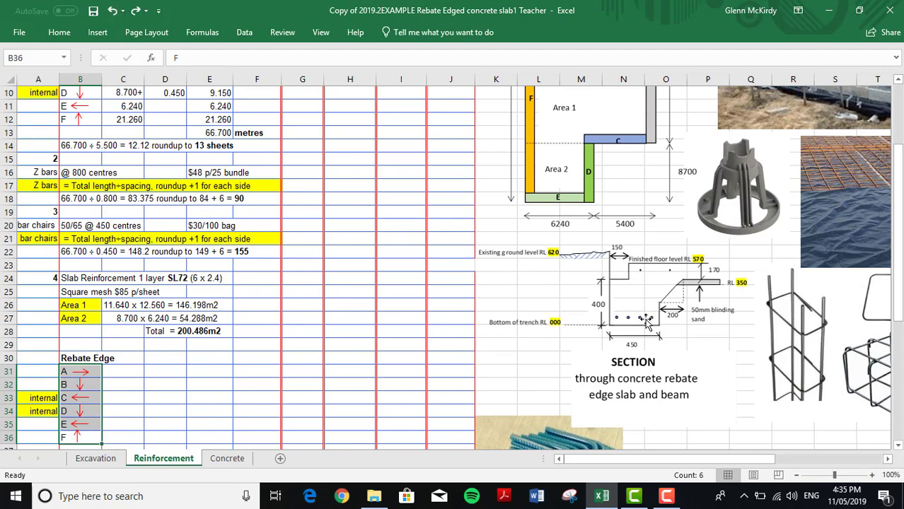
{"action": "scroll", "coordinate": [702, 304], "scroll_direction": "up", "scroll_amount": 3}
{"action": "scroll", "coordinate": [702, 304], "scroll_direction": "down", "scroll_amount": 4}
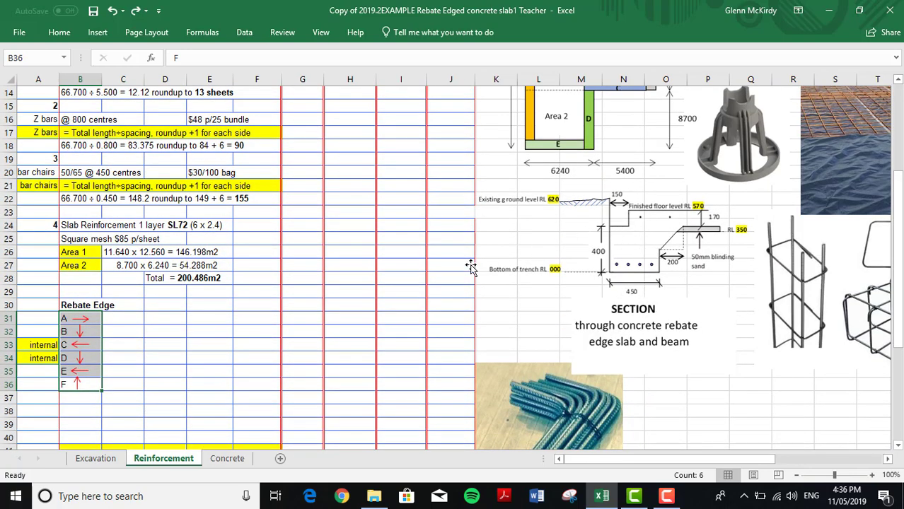
{"action": "key", "text": "ctrl+v"}
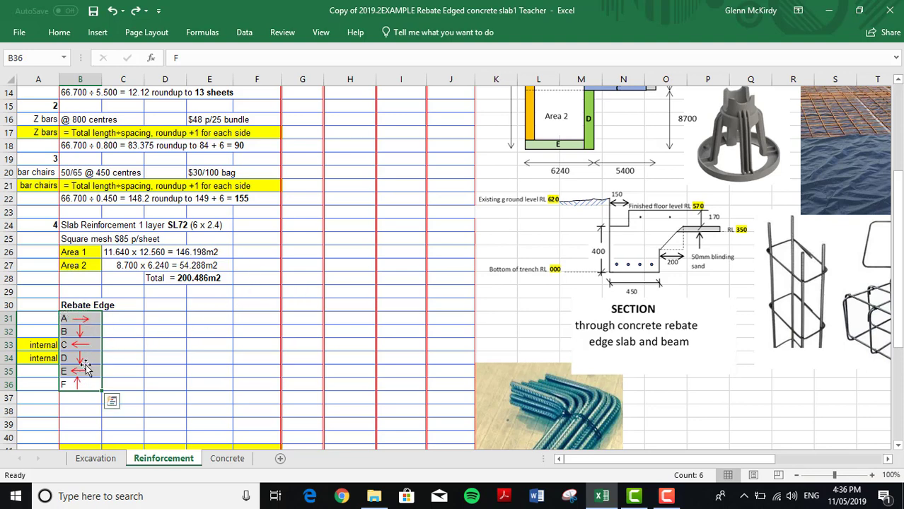
{"action": "left_click", "coordinate": [113, 11]}
- Restore the cleared Rebate Edge lengths 11.640, 12.560, 5.400, 8.700, 6.240 and 21.260 in C31:C36
{"action": "left_click", "coordinate": [112, 11]}
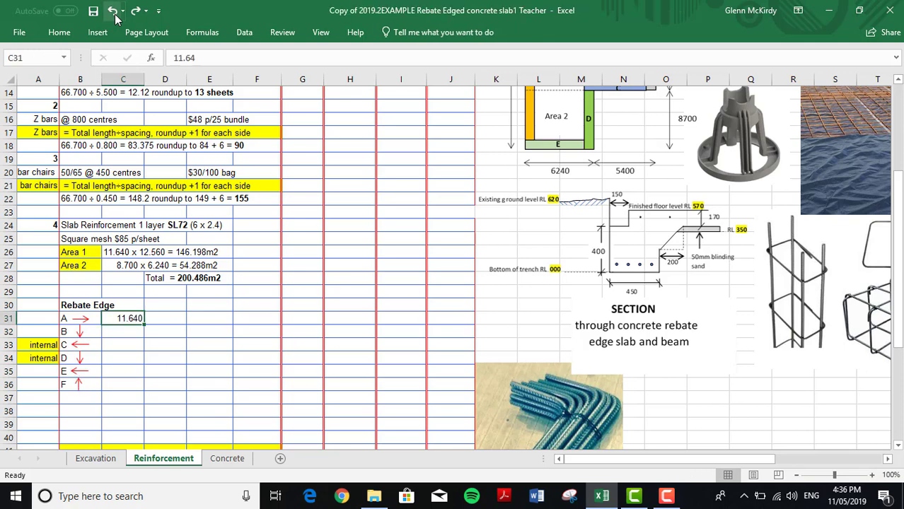
{"action": "left_click", "coordinate": [116, 15]}
{"action": "left_click", "coordinate": [115, 16]}
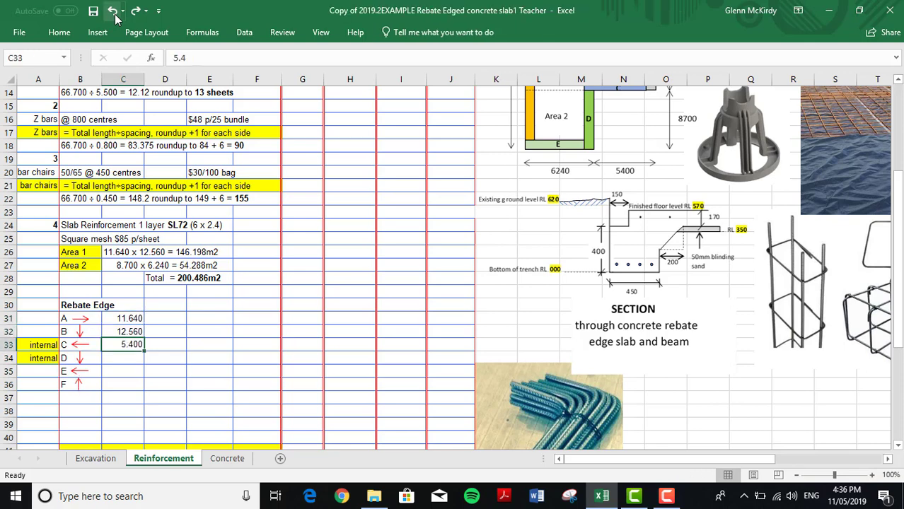
{"action": "left_click", "coordinate": [115, 16]}
{"action": "left_click", "coordinate": [115, 16]}
{"action": "left_click", "coordinate": [115, 16]}
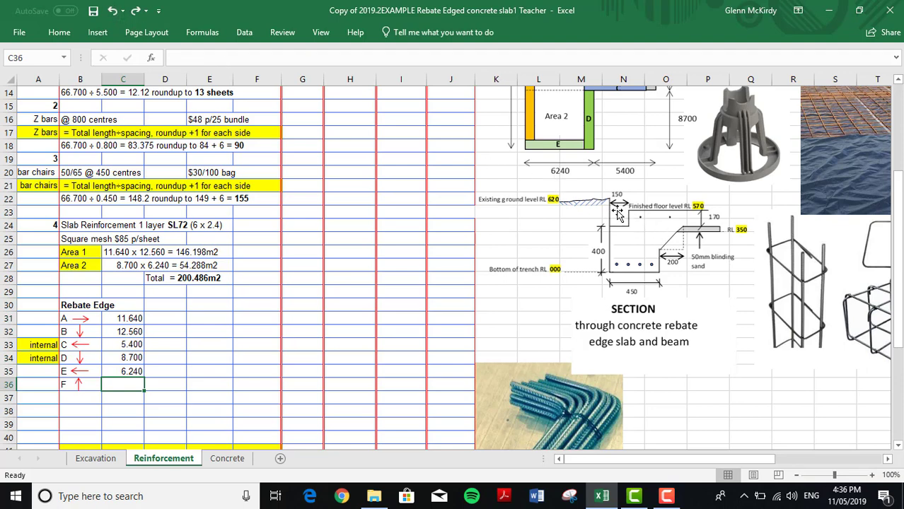
{"action": "left_click", "coordinate": [116, 17]}
- Restore the cleared Rebate Edge deductions in D31:D36: -0.150 for A, B, E and F, and 0.000 for internal sides C and D
{"action": "left_click", "coordinate": [116, 17]}
{"action": "left_click", "coordinate": [115, 16]}
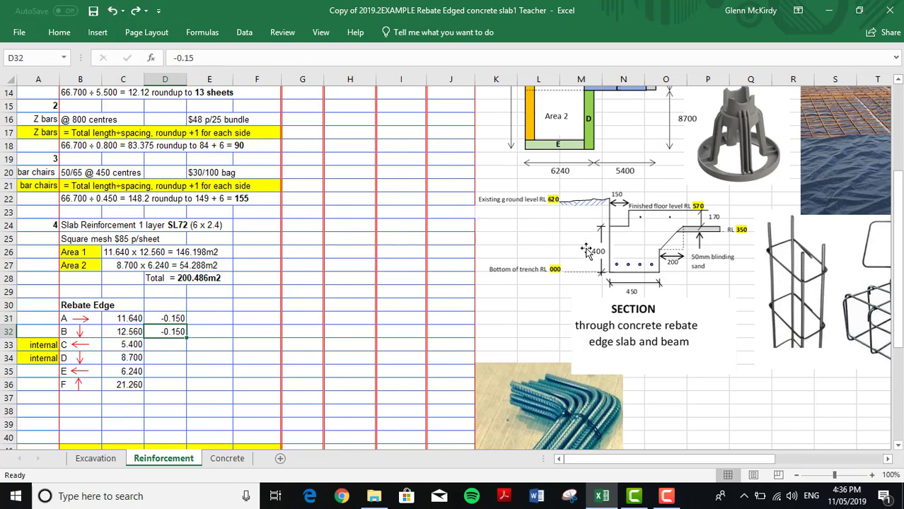
{"action": "scroll", "coordinate": [587, 247], "scroll_direction": "up", "scroll_amount": 2}
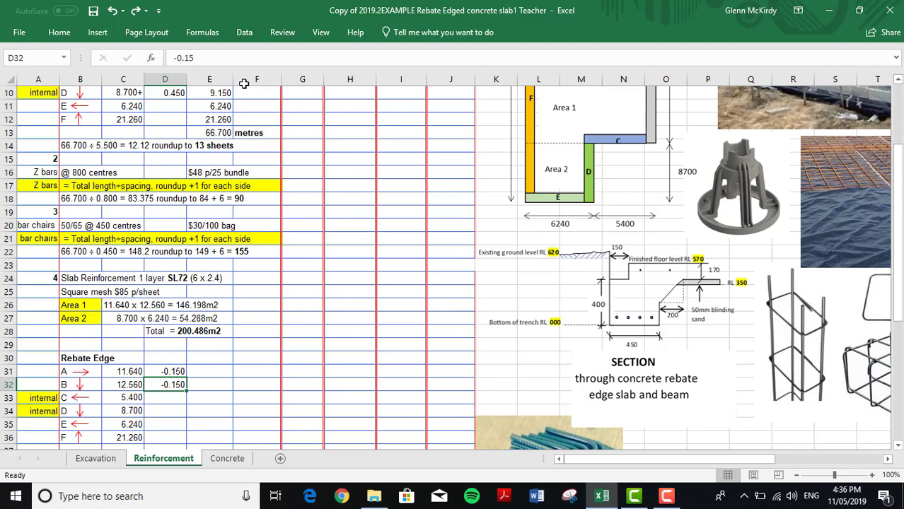
{"action": "left_click", "coordinate": [112, 11]}
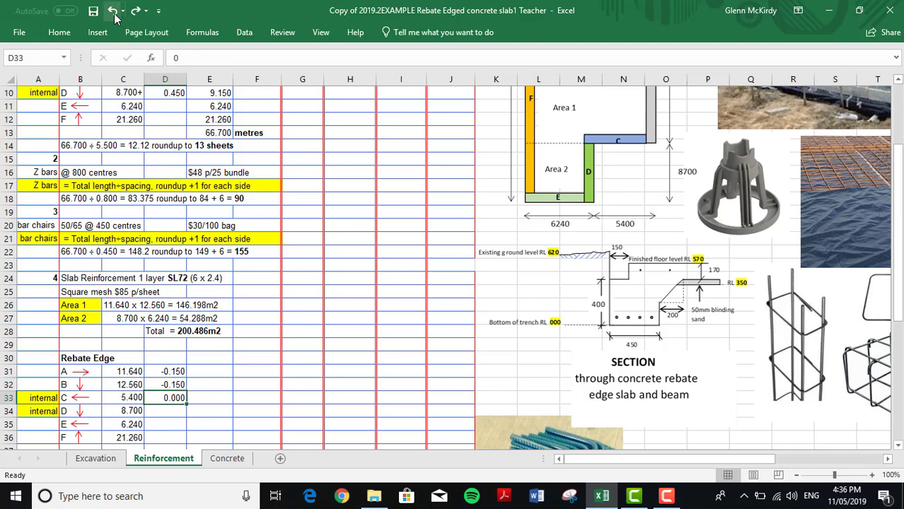
{"action": "left_click", "coordinate": [112, 11]}
{"action": "left_click", "coordinate": [112, 11]}
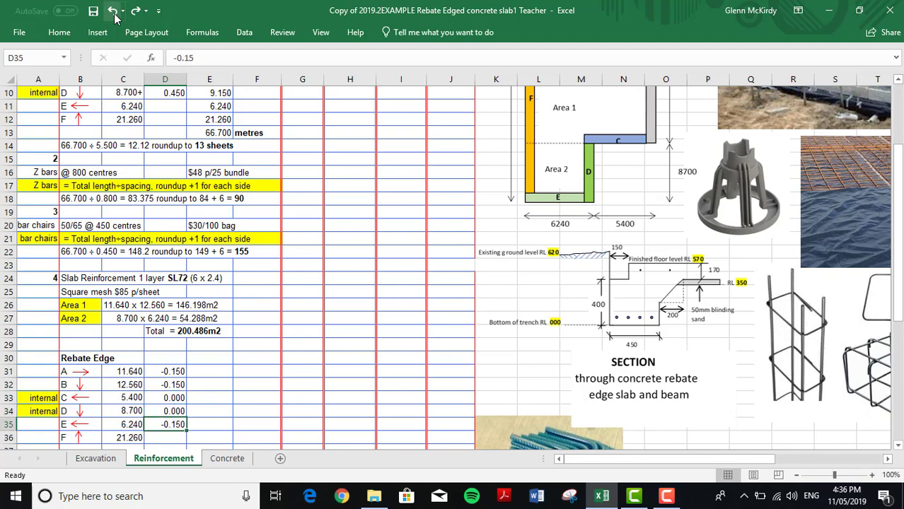
{"action": "left_click", "coordinate": [112, 10]}
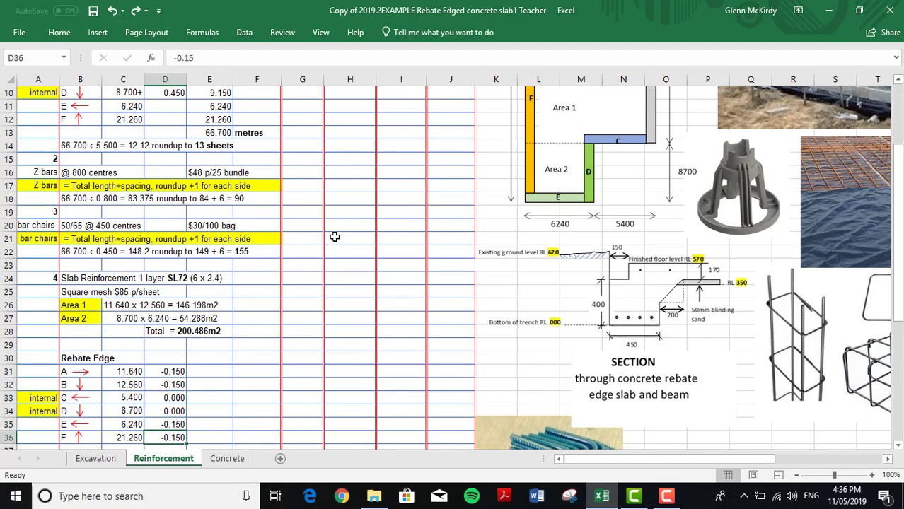
- Restore the cleared net Rebate Edge lengths 11.490, 12.410, 5.400, 8.700, 6.090 and 21.110 in E31:E36
{"action": "scroll", "coordinate": [335, 237], "scroll_direction": "down", "scroll_amount": 3}
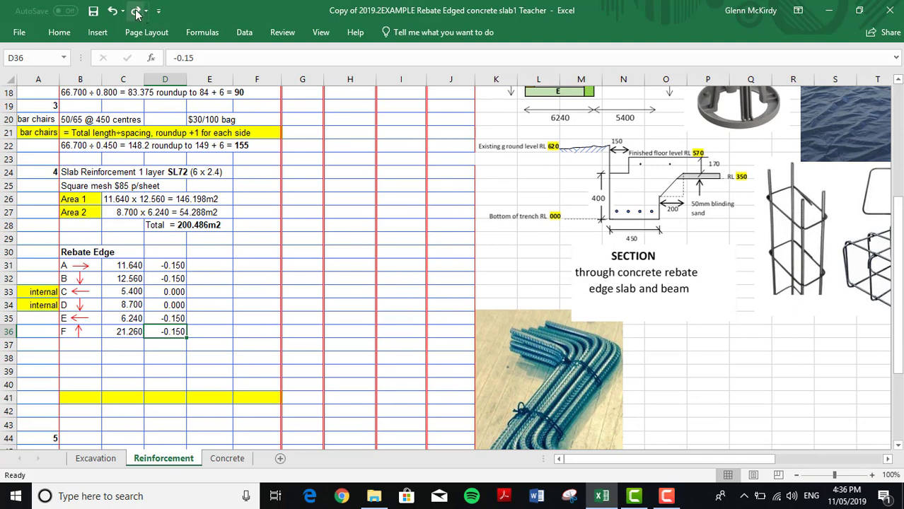
{"action": "left_click", "coordinate": [113, 11]}
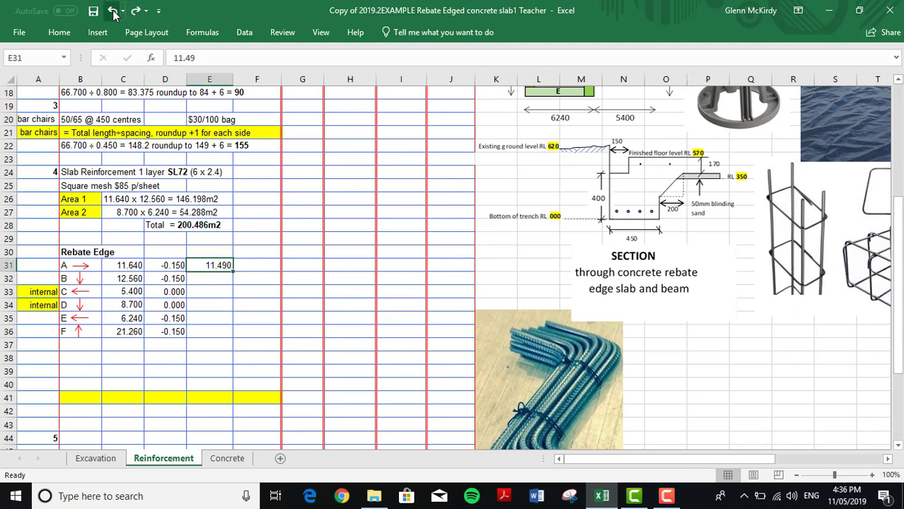
{"action": "left_click", "coordinate": [112, 11]}
{"action": "left_click", "coordinate": [112, 12]}
{"action": "left_click", "coordinate": [112, 12]}
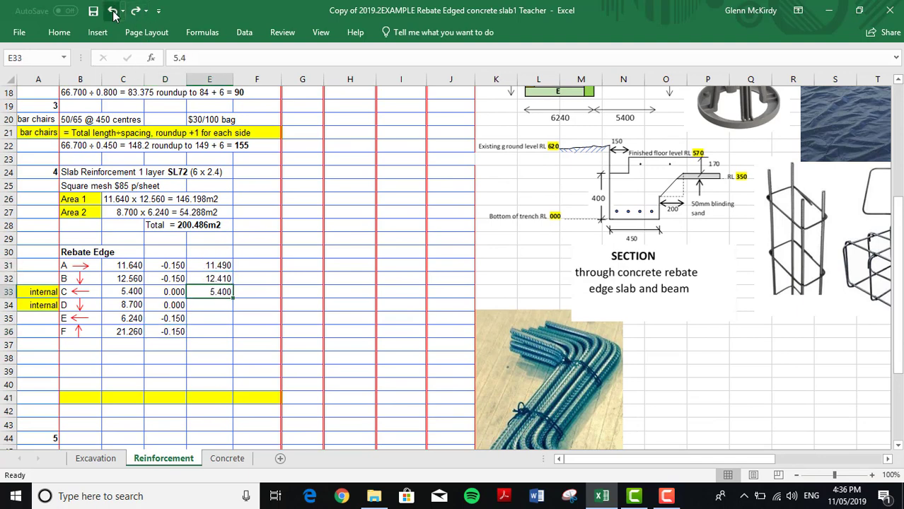
{"action": "left_click", "coordinate": [112, 11]}
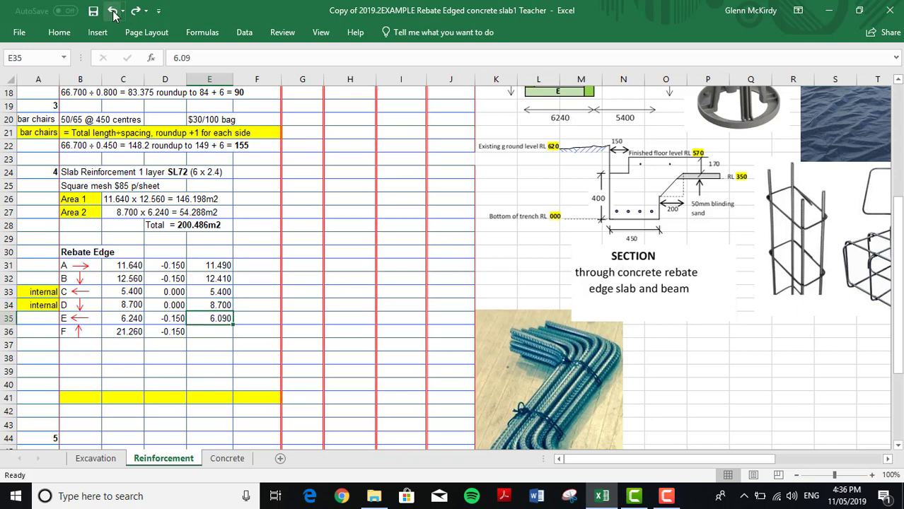
{"action": "left_click", "coordinate": [112, 12]}
- Restore the cleared 65.200 metres total length, 9.780m2 rebate area, 190.706m2 net area, 12.7m2 lap note and 16 sheets calculation in rows 37 to 42
{"action": "left_click", "coordinate": [112, 11]}
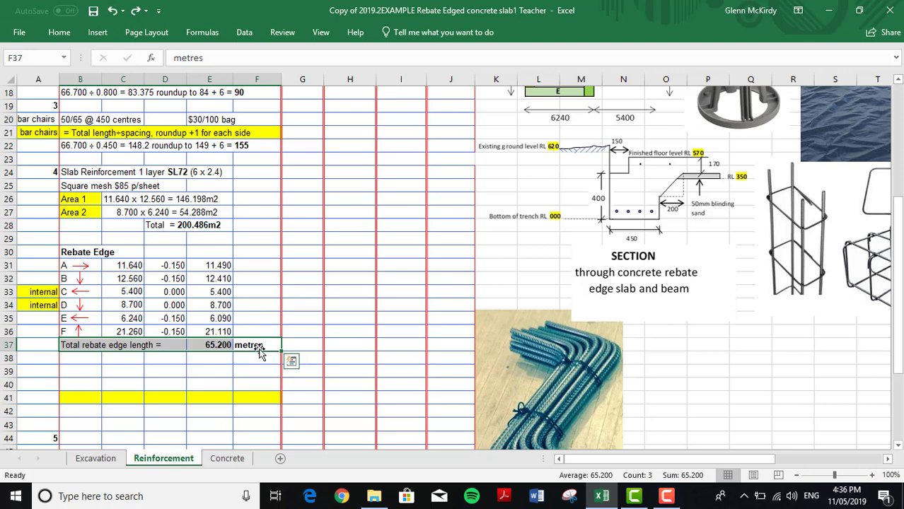
{"action": "left_click", "coordinate": [115, 12]}
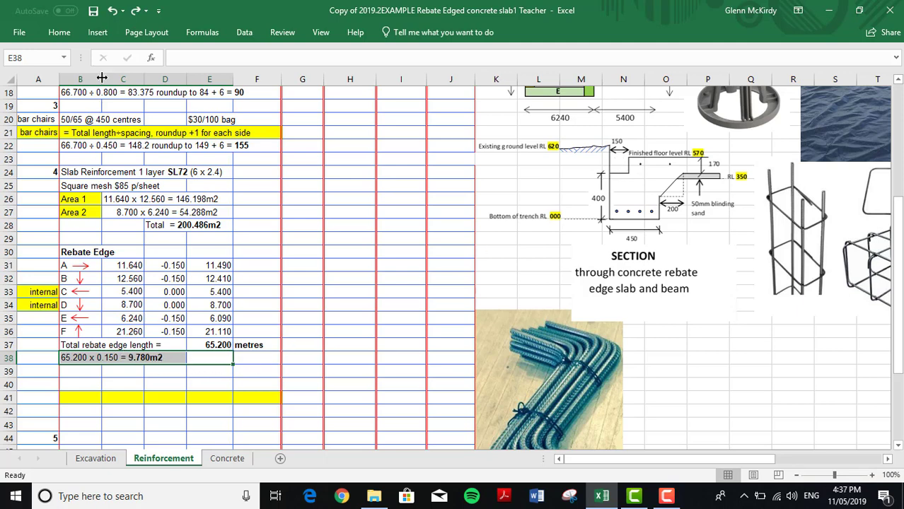
{"action": "left_click", "coordinate": [114, 13]}
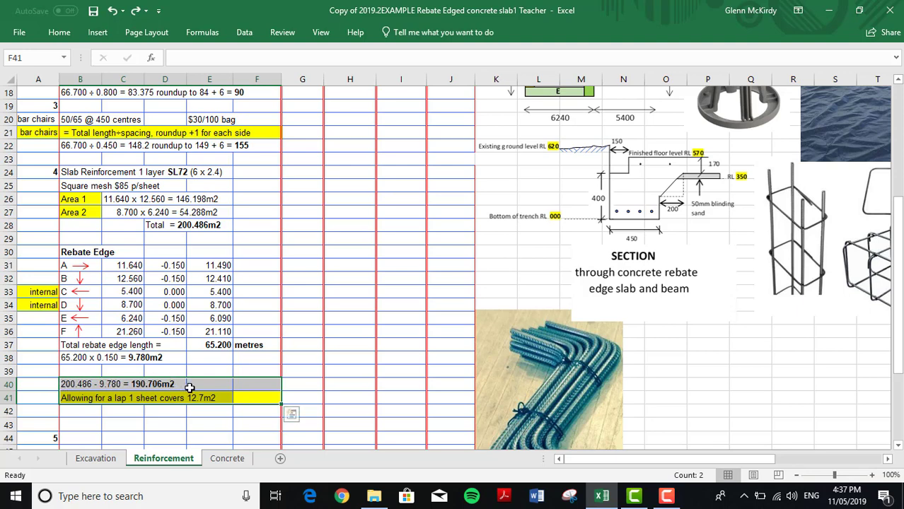
{"action": "left_click", "coordinate": [267, 370]}
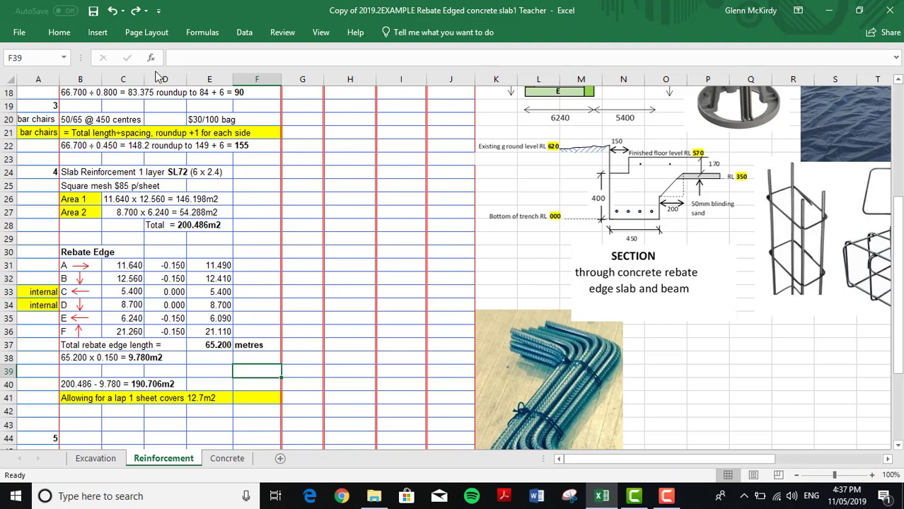
{"action": "left_click", "coordinate": [111, 11]}
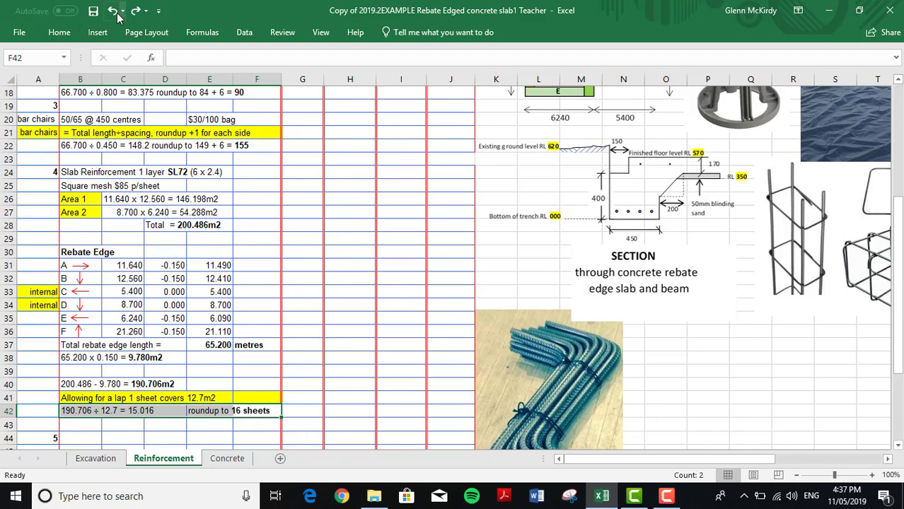
- Restore the cleared item 5 bar chairs calculation at 6 p/m2, rounded to 1145, and the item 6 200um membrane calculation of 2 rolls
{"action": "key", "text": "ctrl+z"}
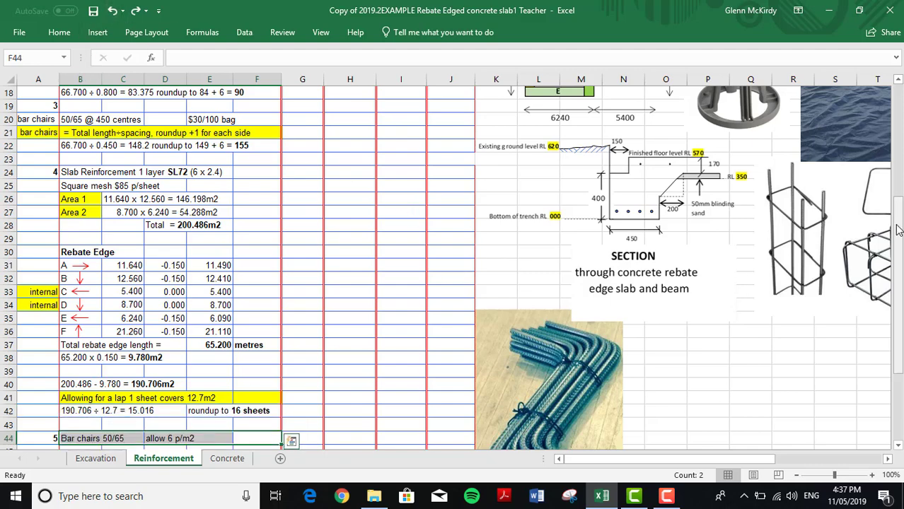
{"action": "left_click_drag", "start_coordinate": [899, 221], "coordinate": [899, 280]}
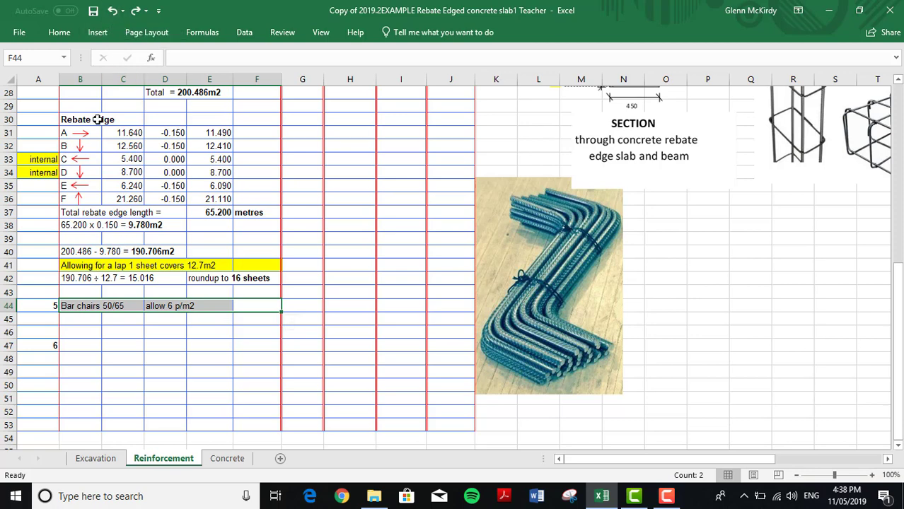
{"action": "left_click", "coordinate": [113, 11]}
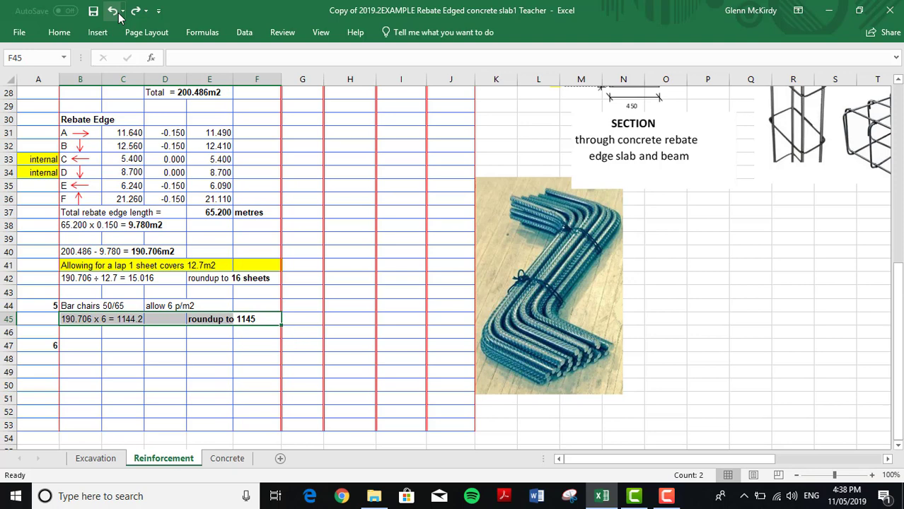
{"action": "left_click", "coordinate": [115, 17]}
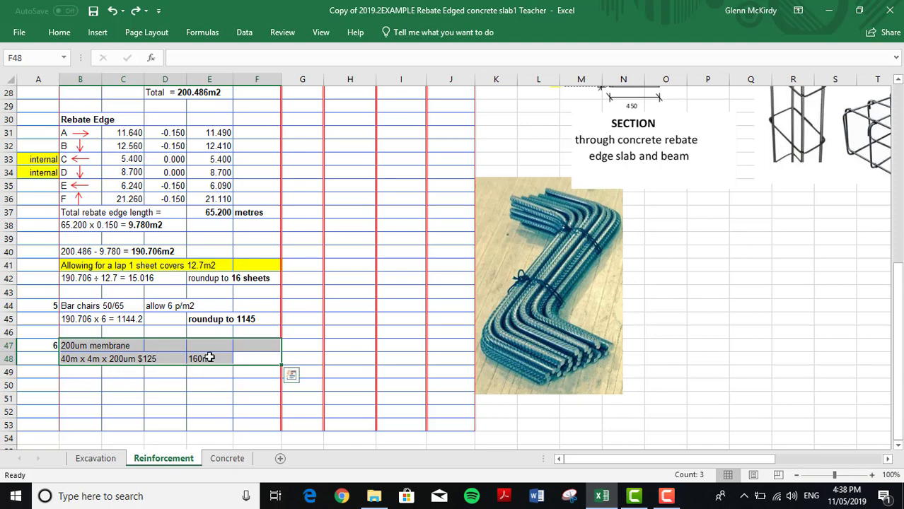
{"action": "left_click", "coordinate": [112, 13]}
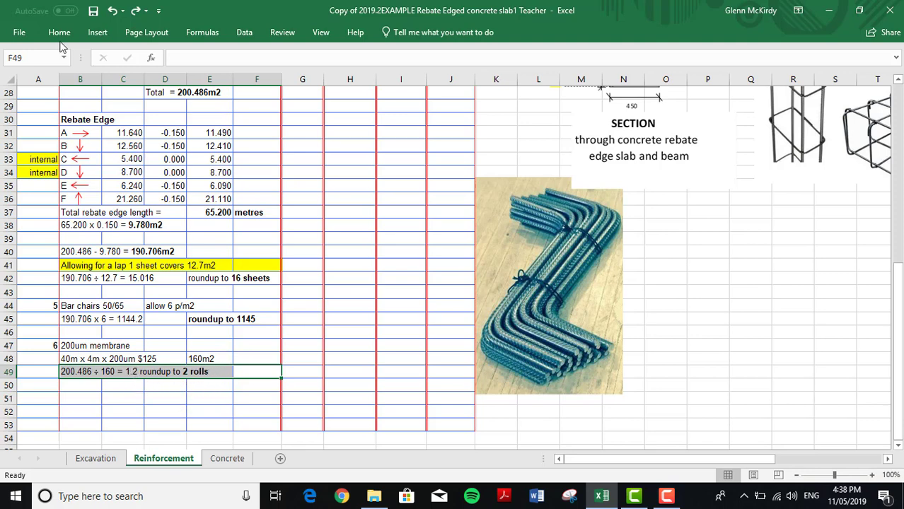
- Restore the cleared unit, quantity and rate for items 1 to 3: p/sheet 13 at 38, p/25 4 at 48, and p/100 2 at 30
{"action": "left_click", "coordinate": [113, 12]}
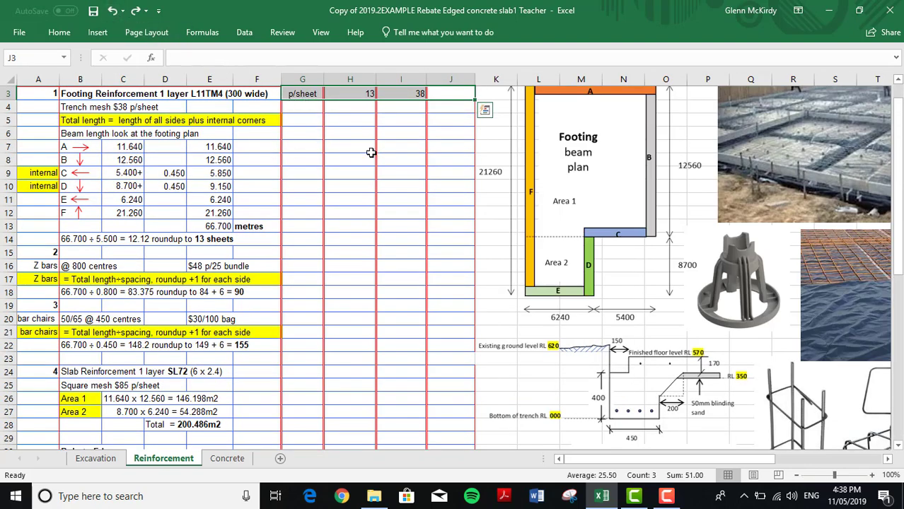
{"action": "scroll", "coordinate": [384, 190], "scroll_direction": "up", "scroll_amount": 1}
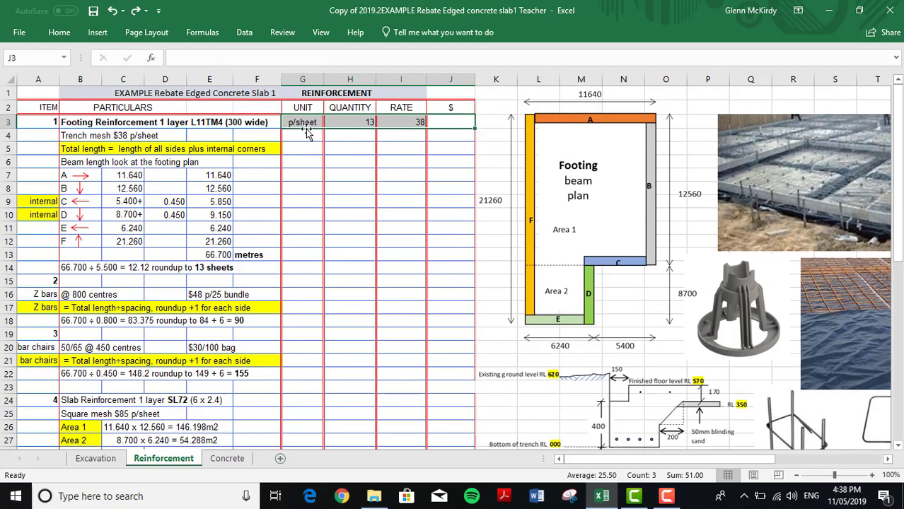
{"action": "left_click", "coordinate": [115, 12]}
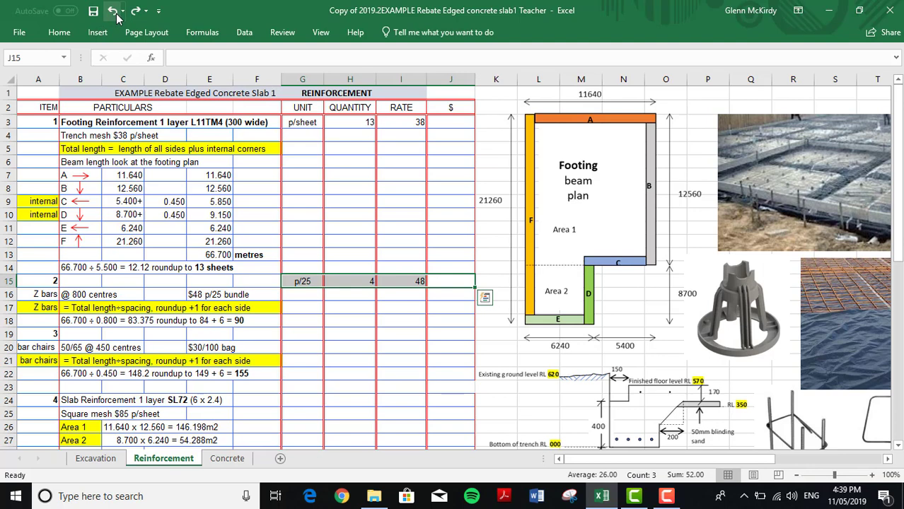
{"action": "left_click", "coordinate": [115, 14]}
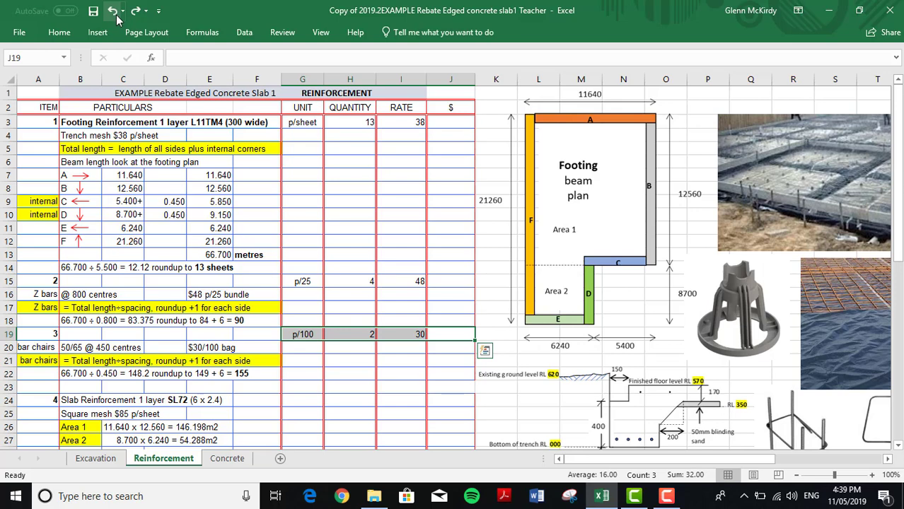
- Restore the cleared unit, quantity and rate for items 4 to 6: p/sheet 16 at 85, p/100 13 at 30, and p/roll 2 at 125
{"action": "left_click", "coordinate": [115, 14]}
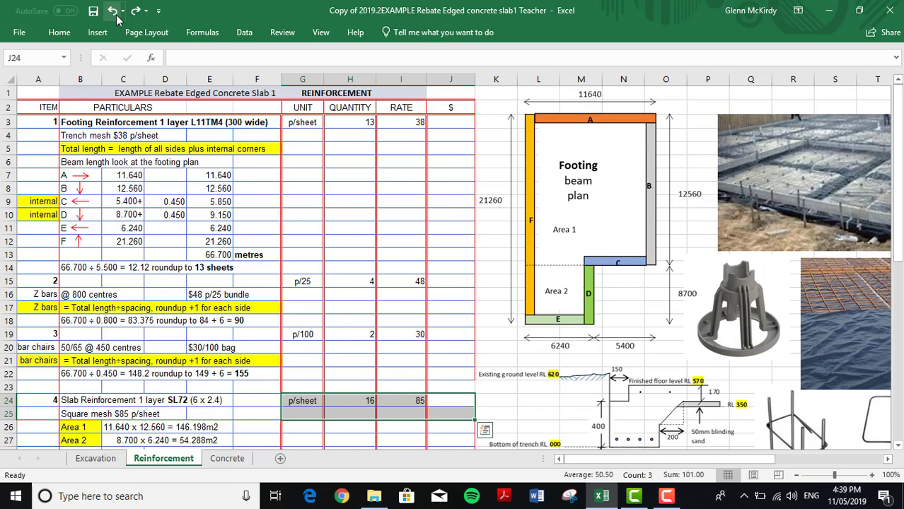
{"action": "left_click", "coordinate": [116, 14]}
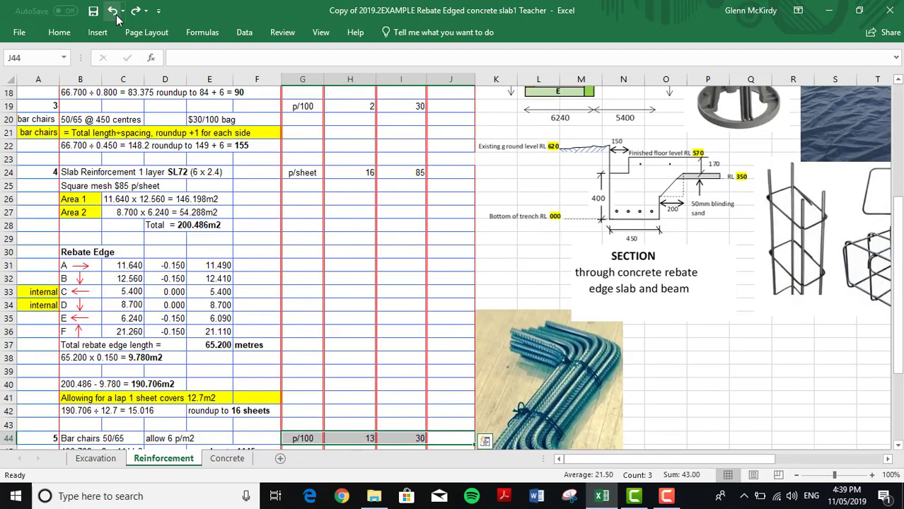
{"action": "left_click", "coordinate": [117, 17]}
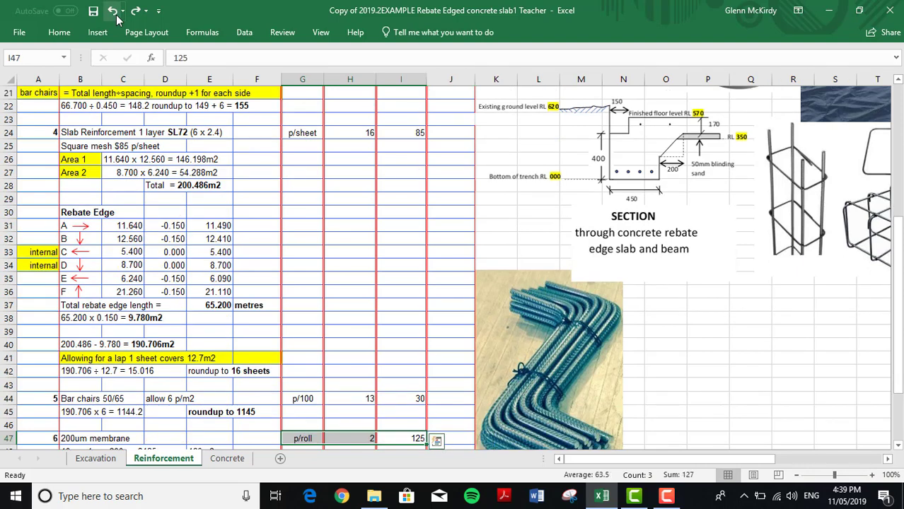
- Undo one more change, the earlier edit of the item 5 bar chairs round-up text in E45
{"action": "left_click", "coordinate": [117, 17]}
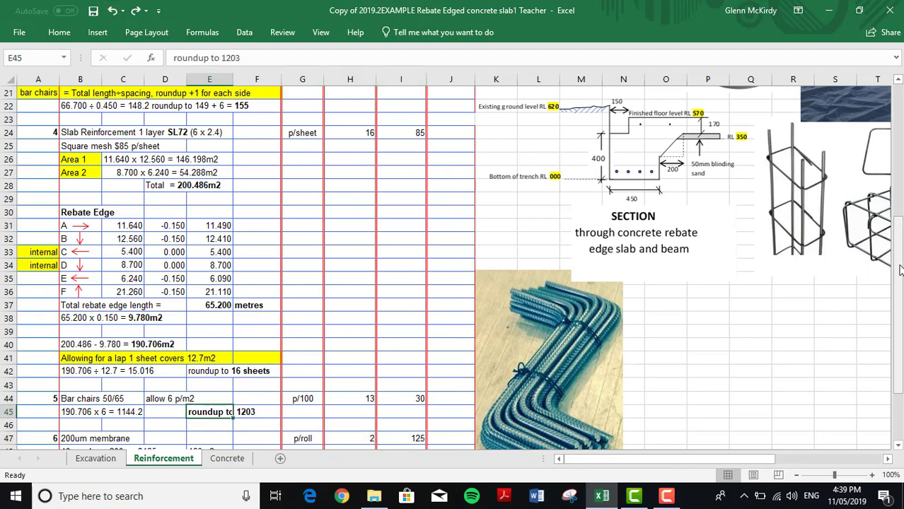
{"action": "left_click_drag", "start_coordinate": [900, 270], "coordinate": [897, 289]}
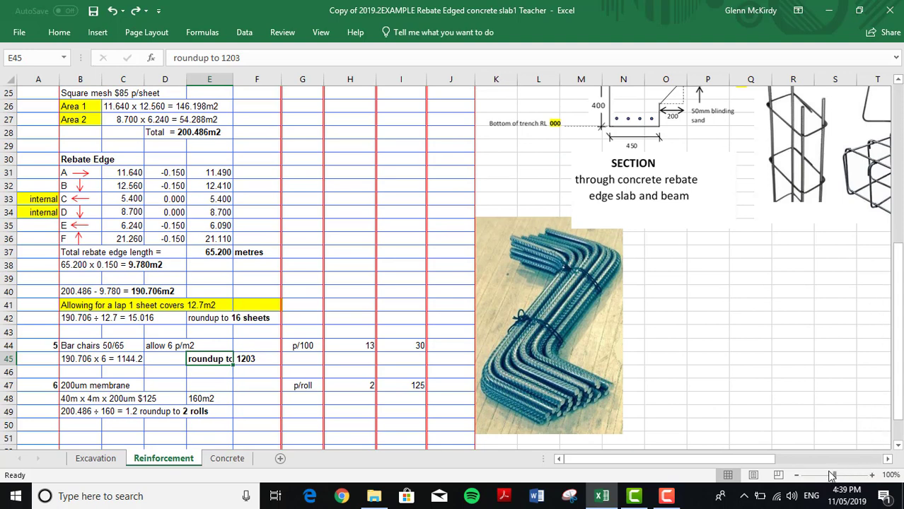
{"action": "left_click", "coordinate": [666, 497]}
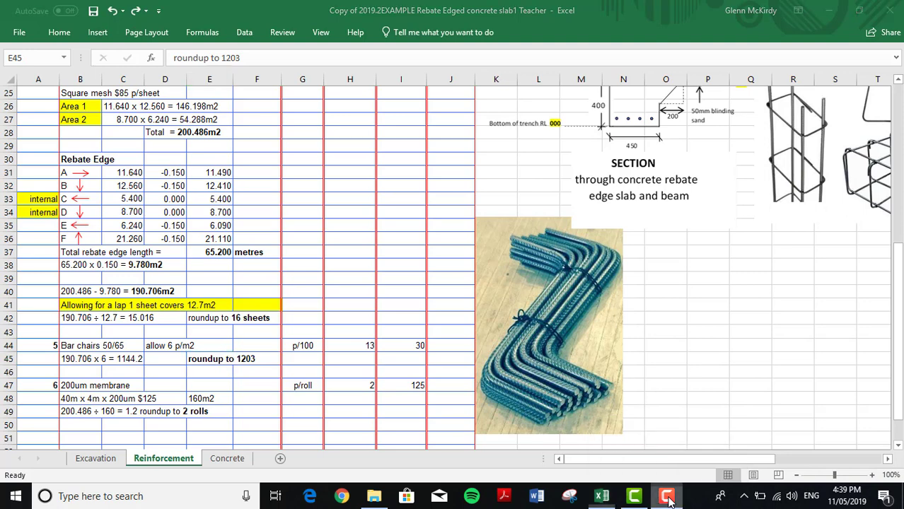